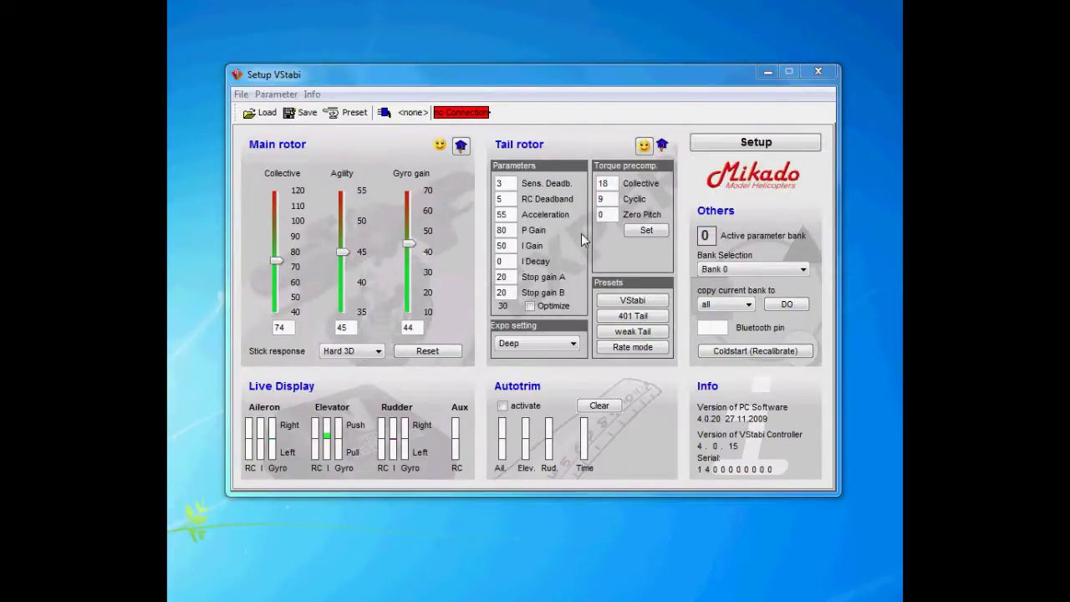
Step: Set the tail rotor's Sens. Deadb. parameter to 1 and send it
double_click(506, 186)
text(1)
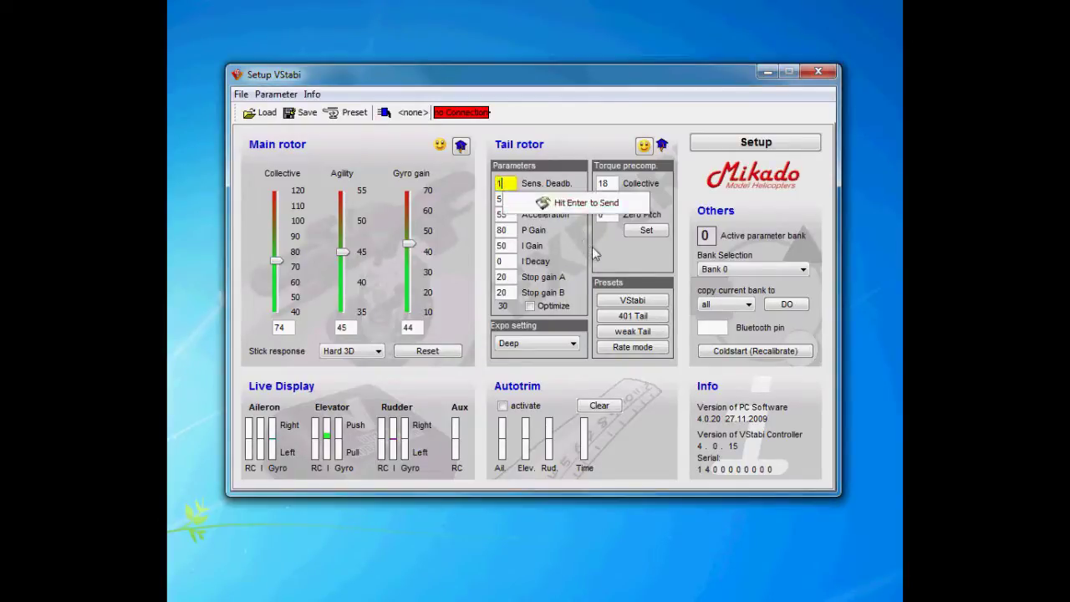
key(Return)
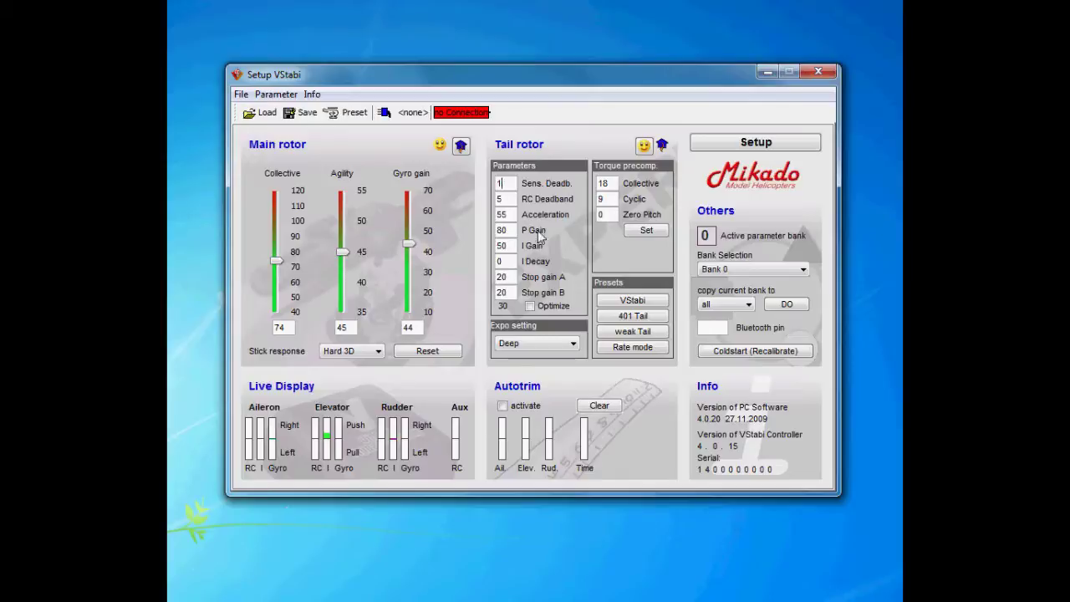
Step: Try a tail rotor Gyro gain of about 102 in the standard view and return to the expert parameters
mouse_move(513, 180)
double_click(509, 213)
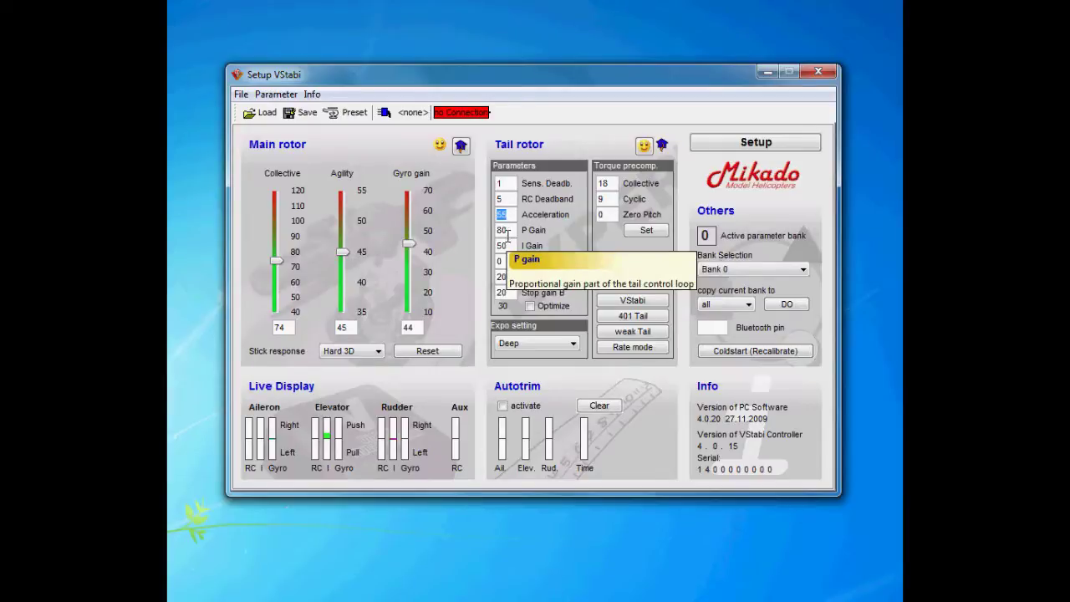
click(662, 146)
mouse_move(612, 238)
mouse_down()
mouse_move(618, 206)
mouse_move(617, 229)
mouse_up()
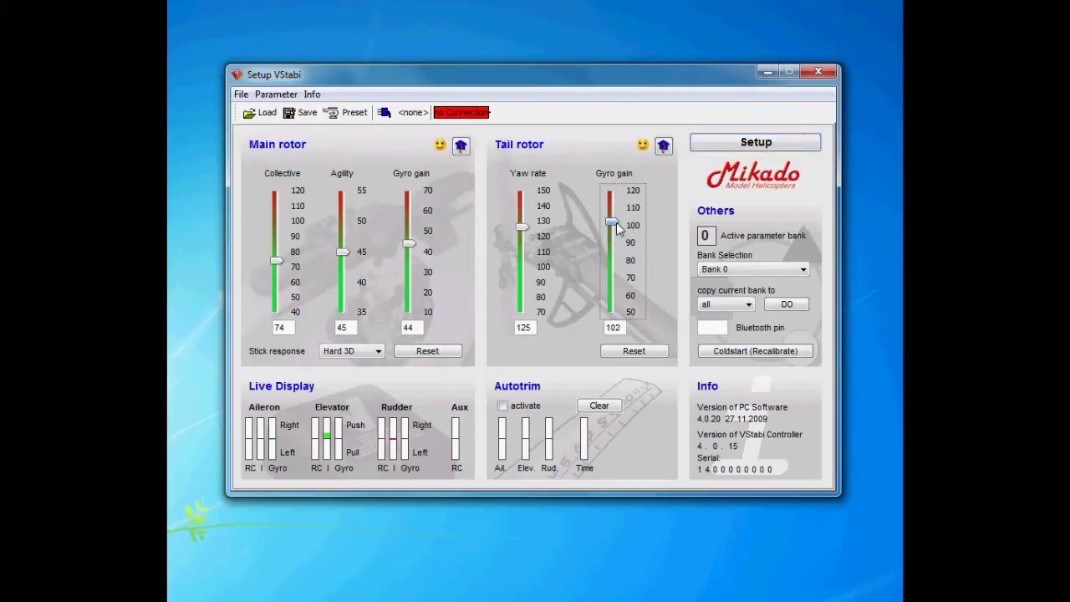
click(643, 144)
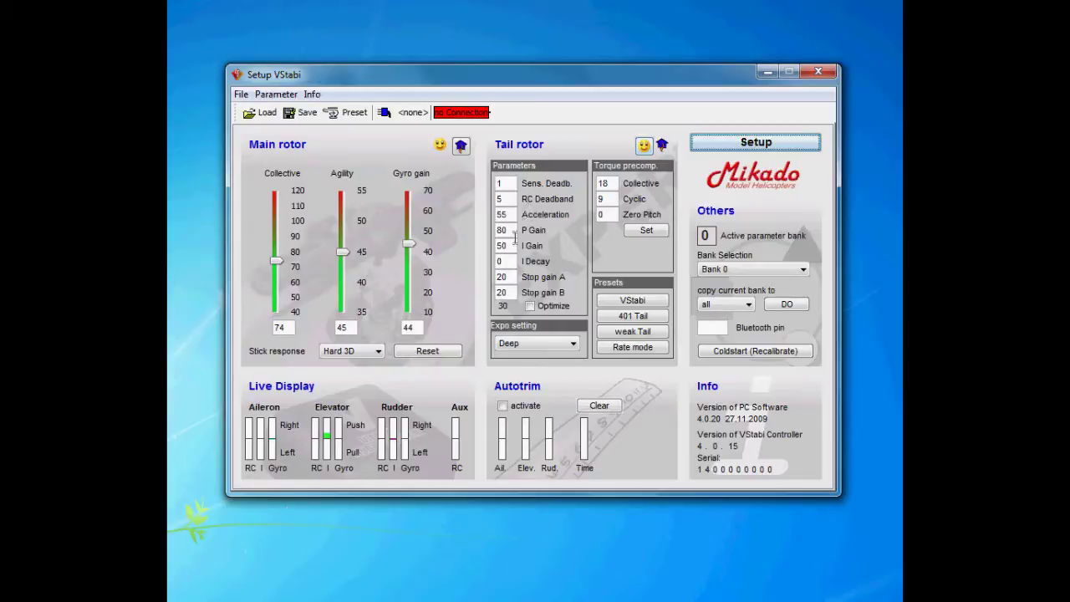
Step: Examine the tail rotor's I Gain parameter and the Collective and Cyclic torque precompensation fields
mouse_move(514, 242)
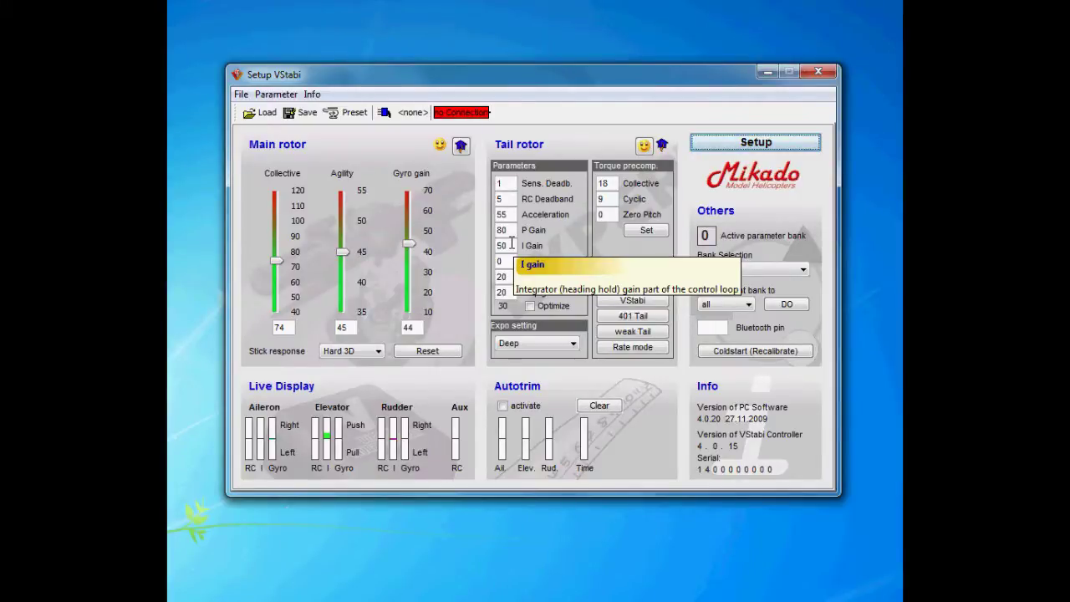
double_click(511, 244)
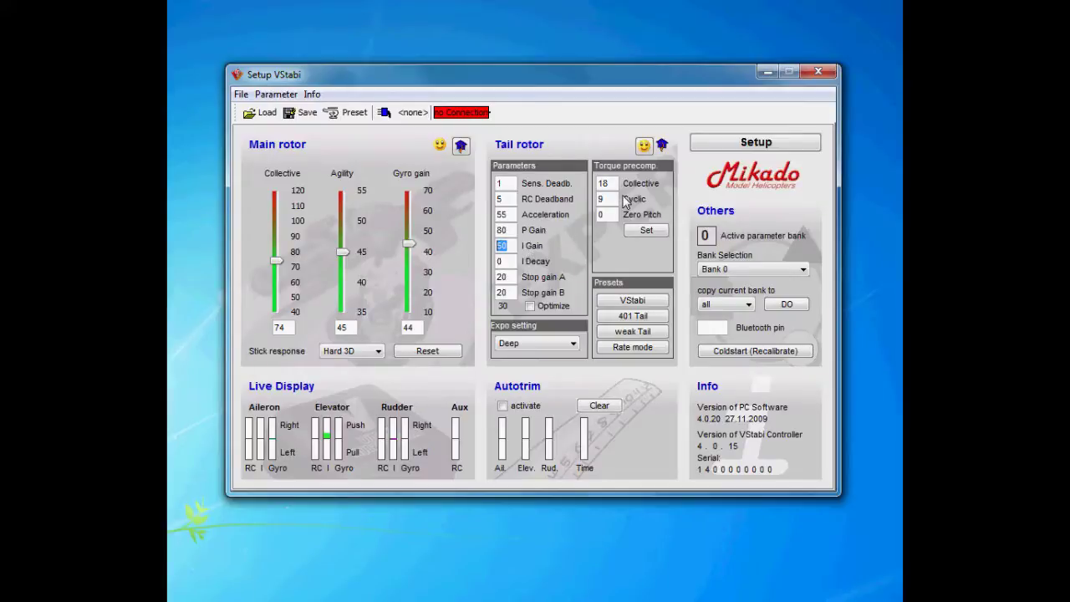
mouse_move(602, 206)
click(612, 182)
click(608, 198)
click(601, 178)
mouse_move(511, 246)
mouse_move(601, 193)
Step: Try the 401 Tail and weak Tail presets on the tail rotor and restore the VStabi preset
click(629, 322)
click(642, 332)
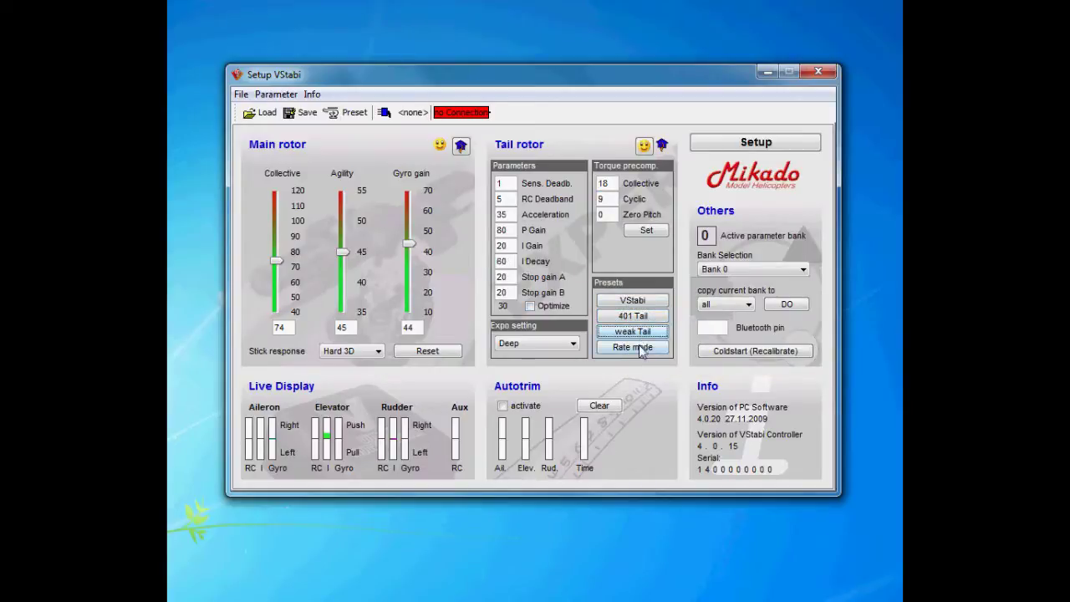
click(637, 316)
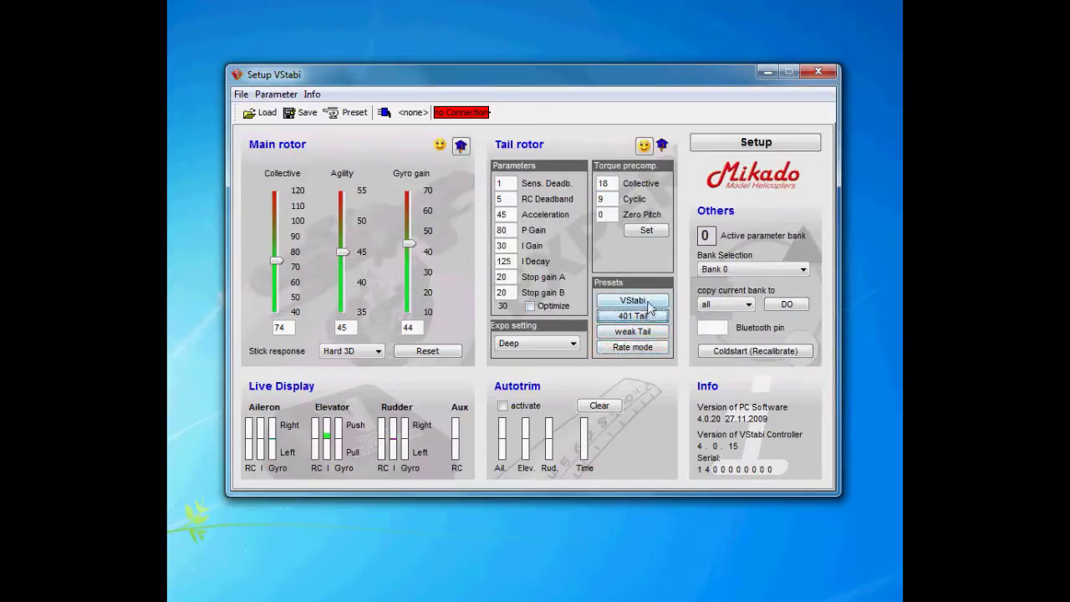
click(651, 303)
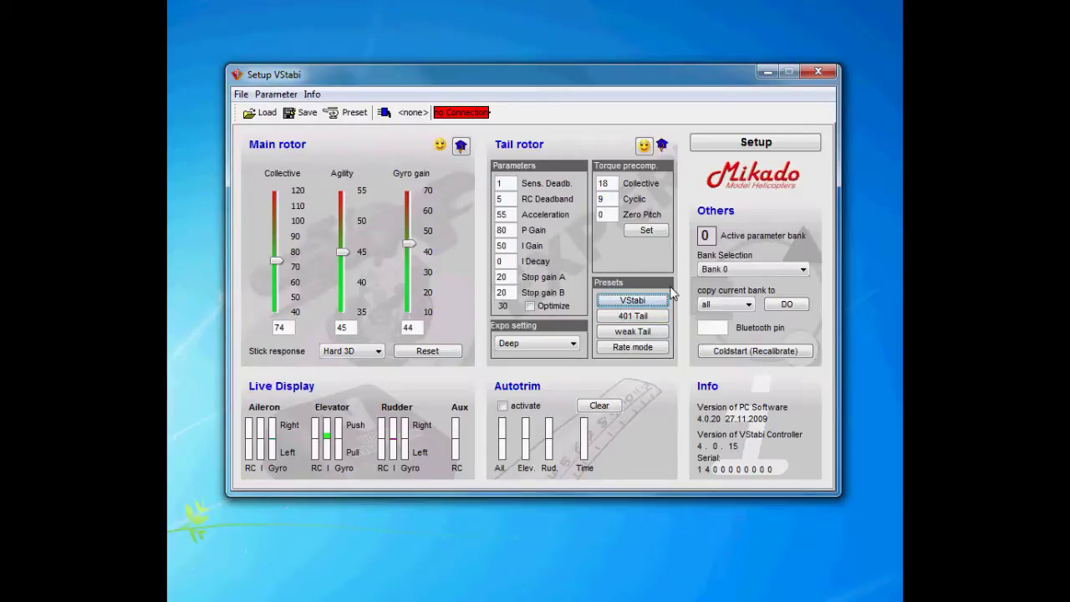
Step: Try an Acceleration value of 50 in the tail rotor parameters
mouse_move(510, 261)
click(512, 214)
double_click(512, 214)
text(50)
scroll(502, 216, up, 1)
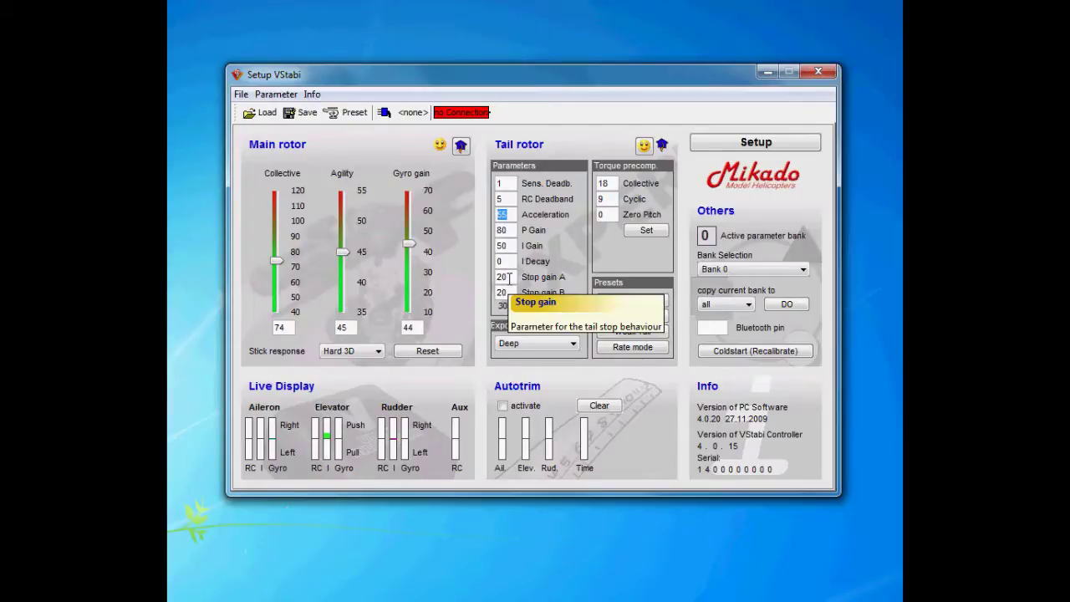
Step: Look through the Expo setting options, set the tail rotor's Yaw rate to 200 and return to the expert parameters
click(530, 345)
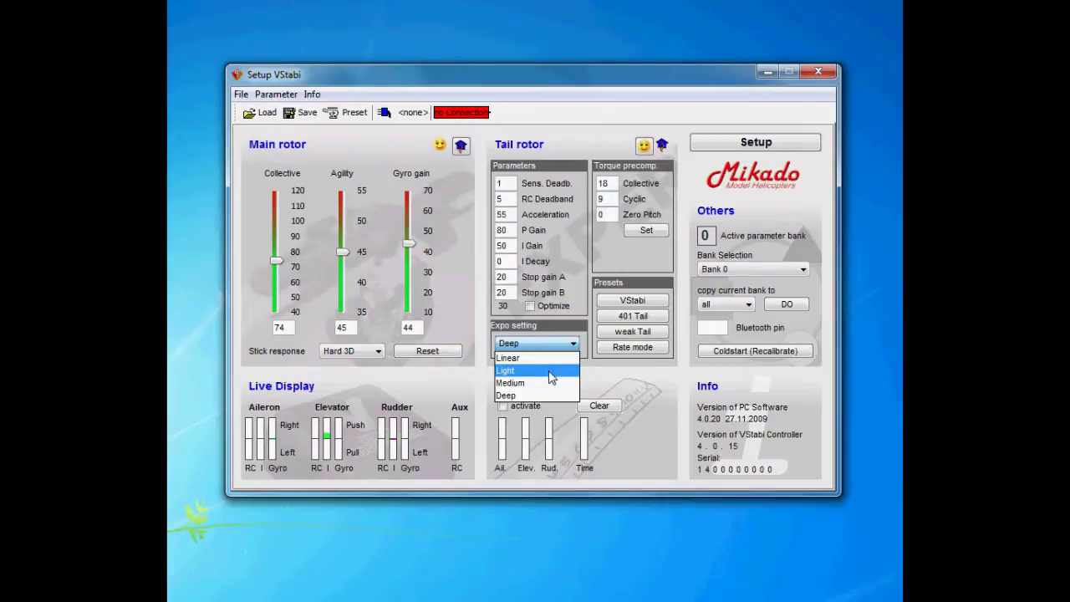
click(641, 157)
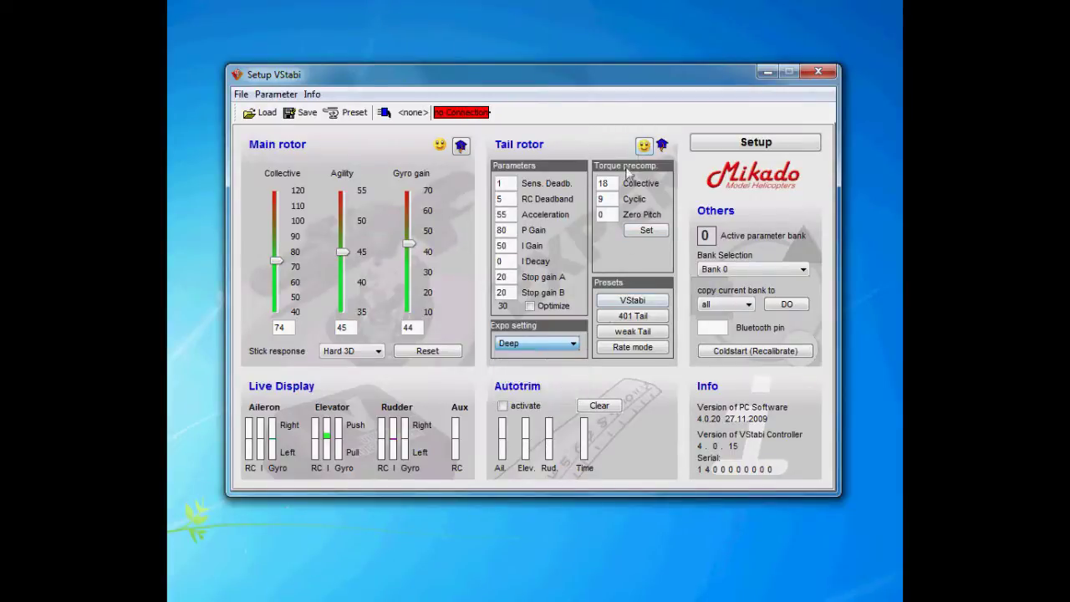
click(663, 145)
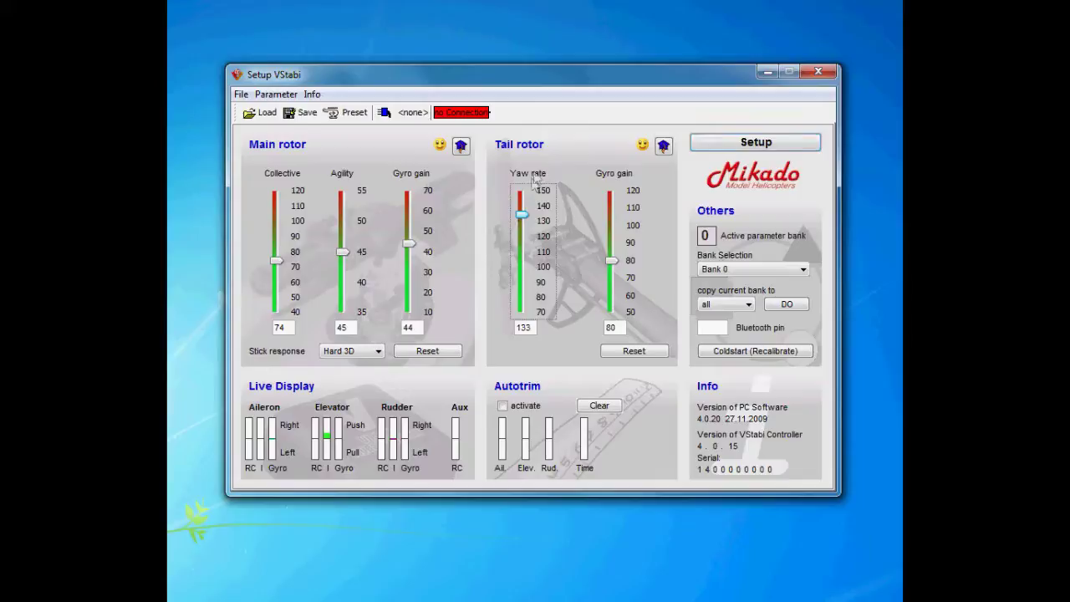
drag(522, 215, 522, 190)
drag(537, 329, 500, 322)
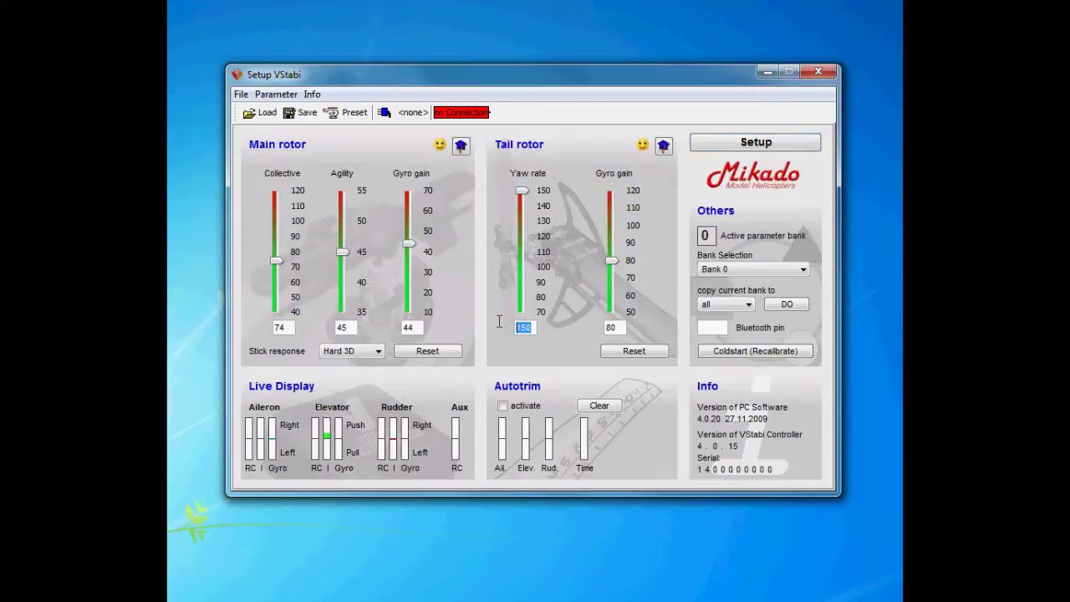
text(200)
click(662, 146)
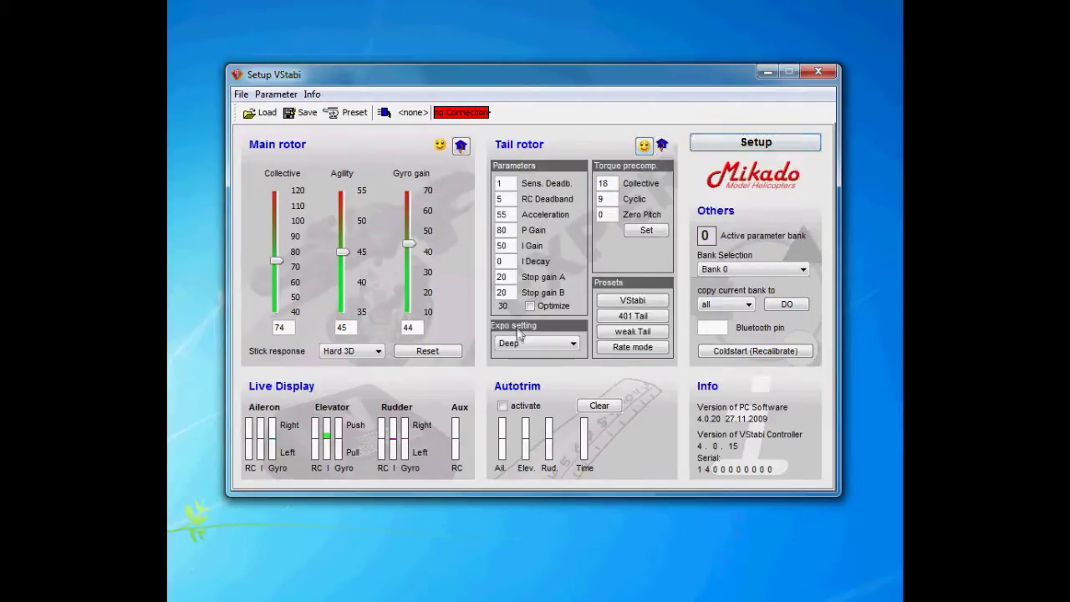
Step: Set the tail rotor's Expo setting to Linear
click(520, 341)
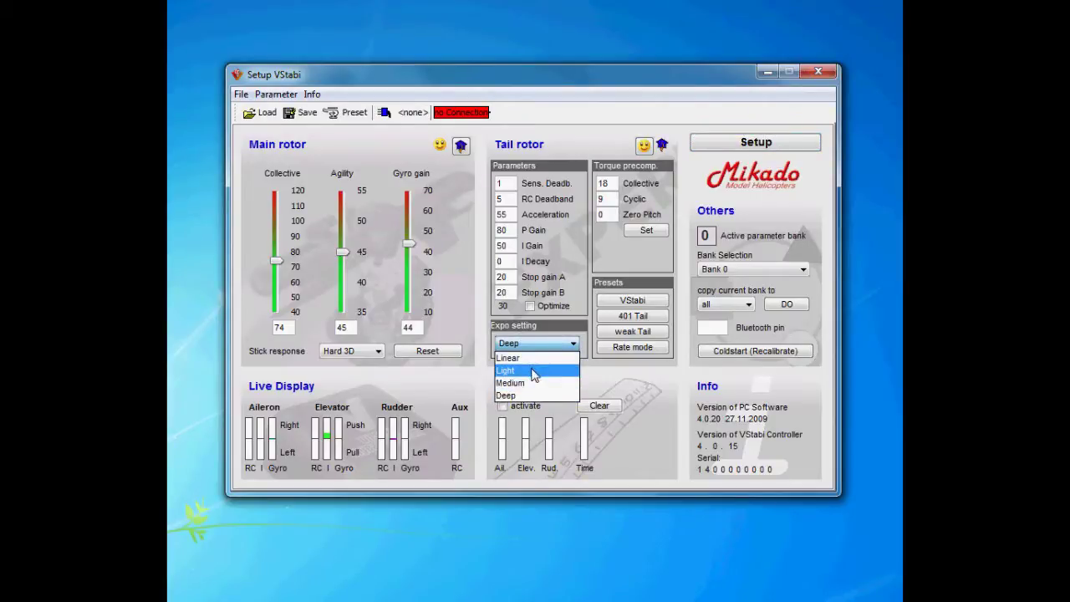
click(523, 358)
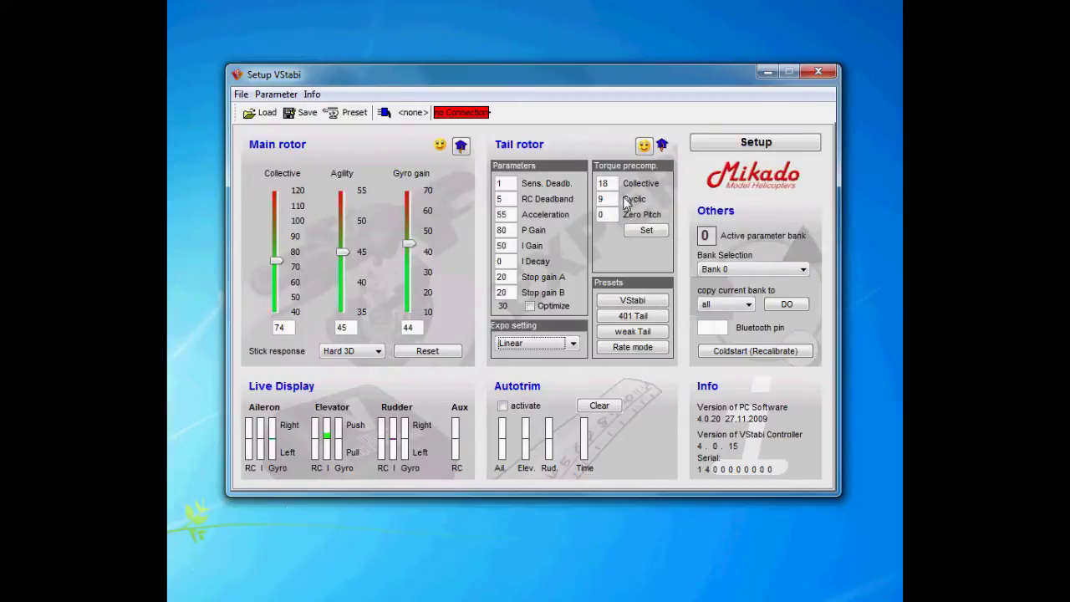
Step: Store the Zero Pitch point for torque precompensation and return the tail rotor section to its standard view
click(643, 230)
click(644, 228)
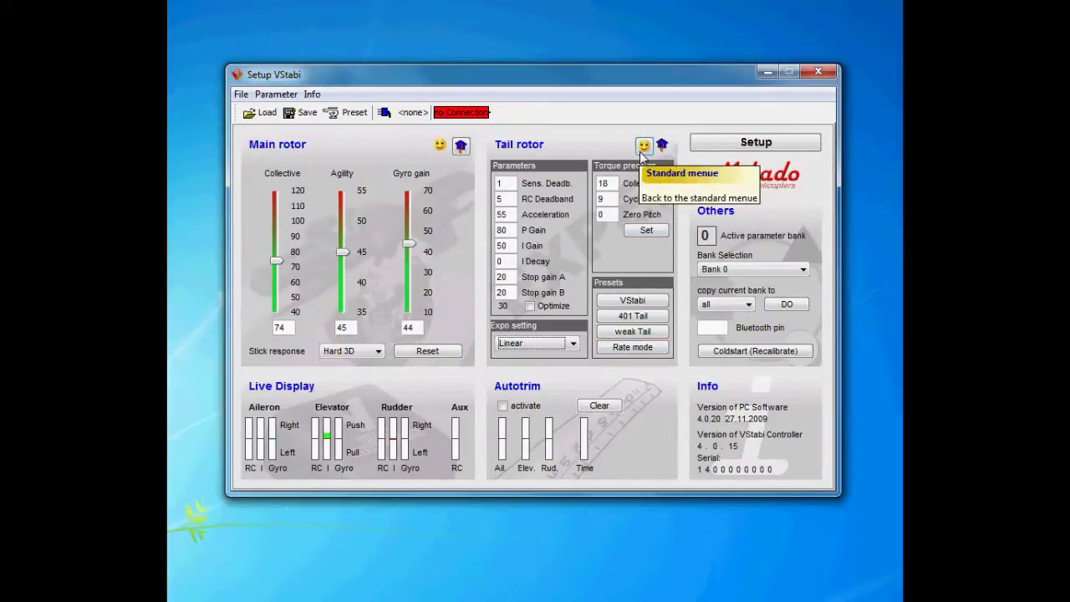
click(642, 148)
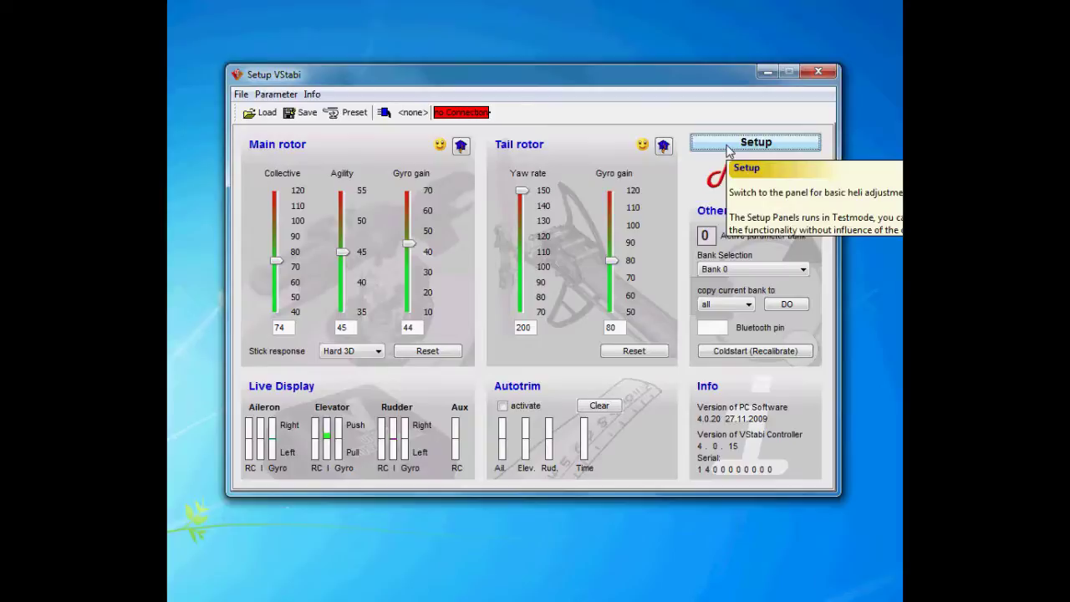